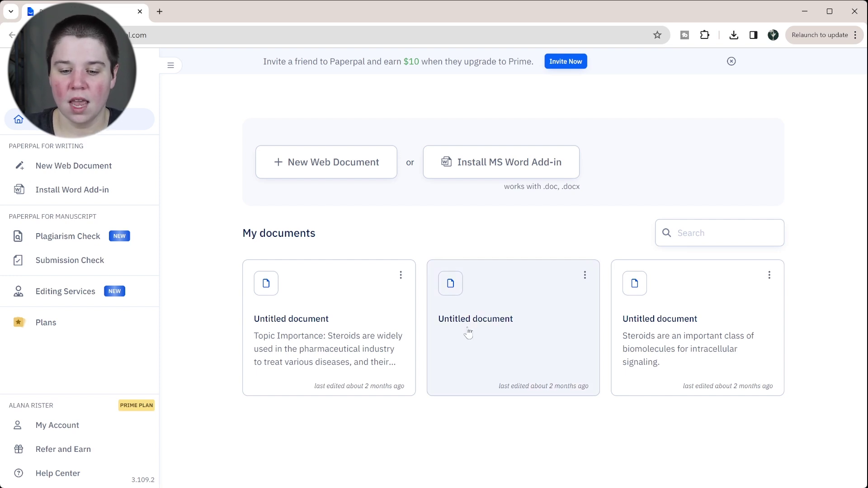
Open the blank untitled document and bring up the Copilot generator for writing a cover letter to the journal
click(467, 327)
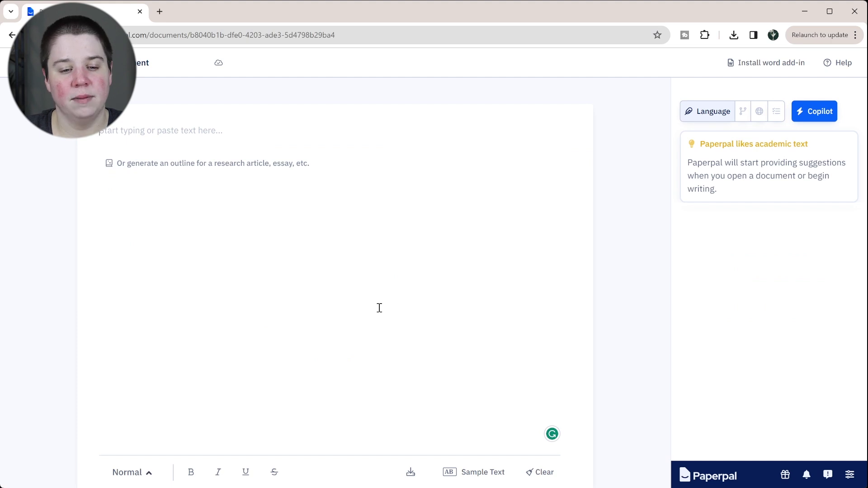
click(822, 117)
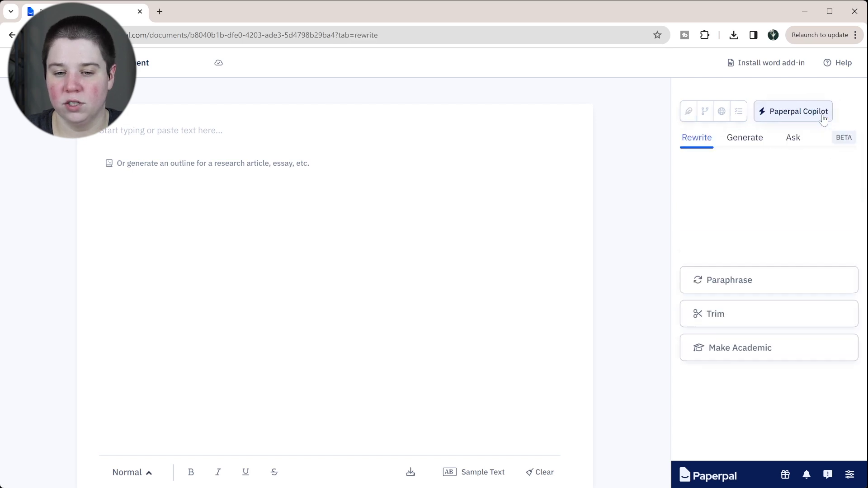
click(745, 138)
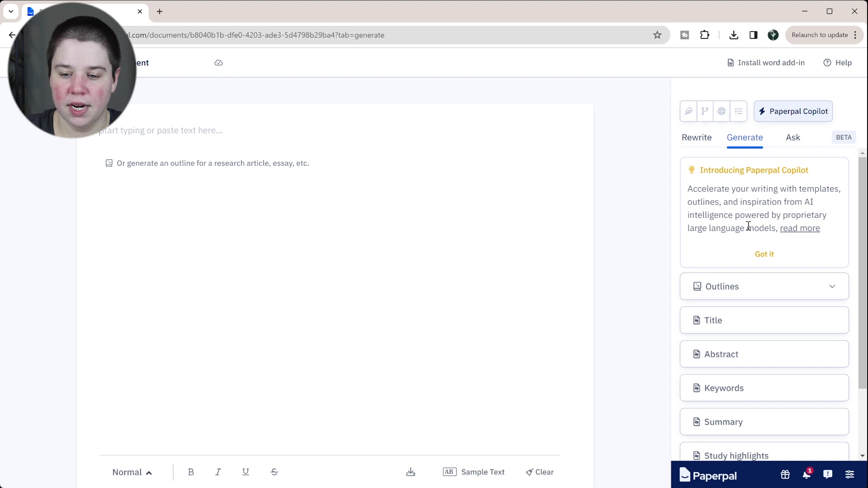
scroll(748, 229, down, 2)
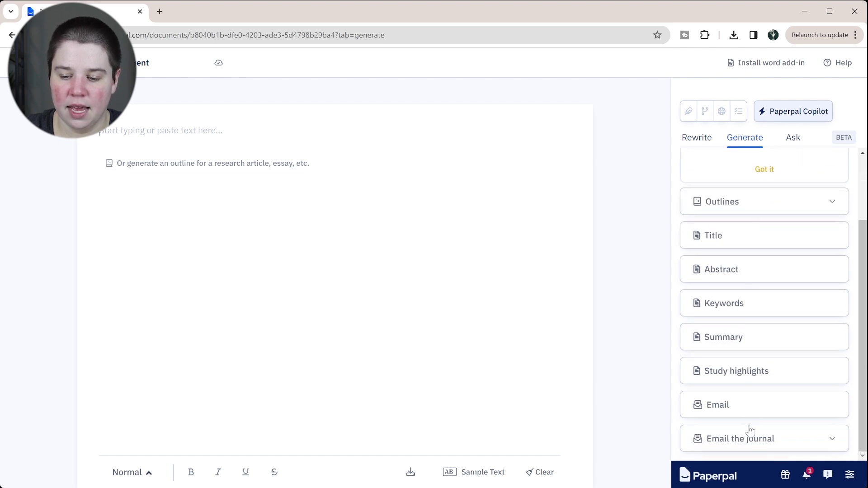
click(748, 441)
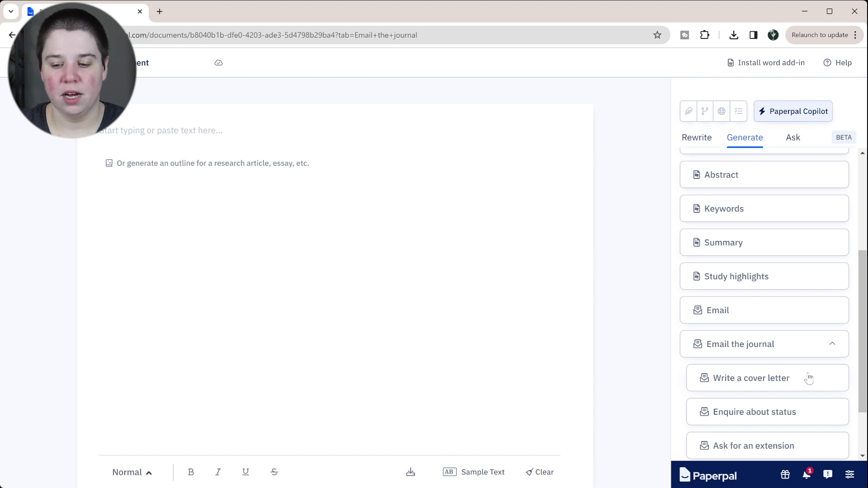
click(730, 382)
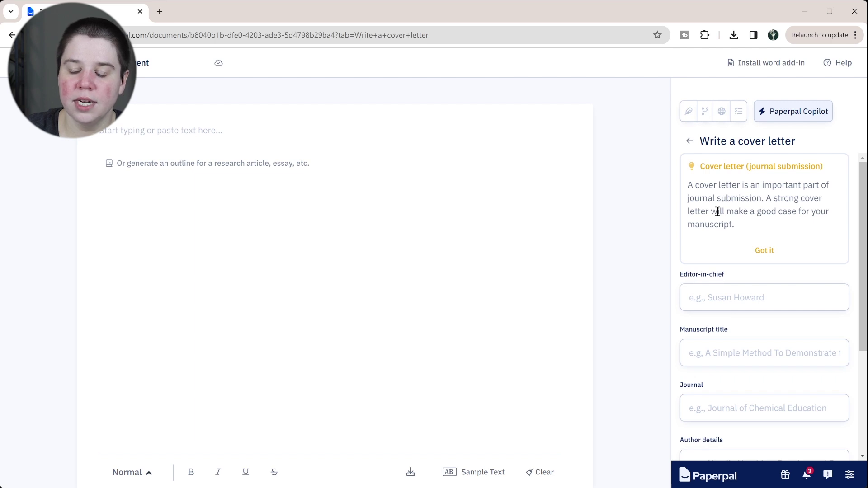
Look over the cover letter form and enter the editor-in-chief's full name
scroll(718, 213, down, 4)
scroll(719, 215, up, 1)
scroll(719, 216, up, 2)
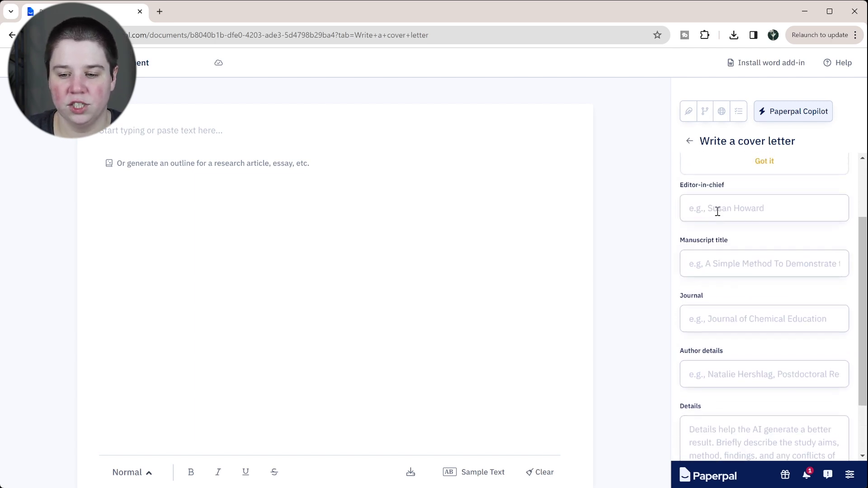
scroll(718, 212, up, 3)
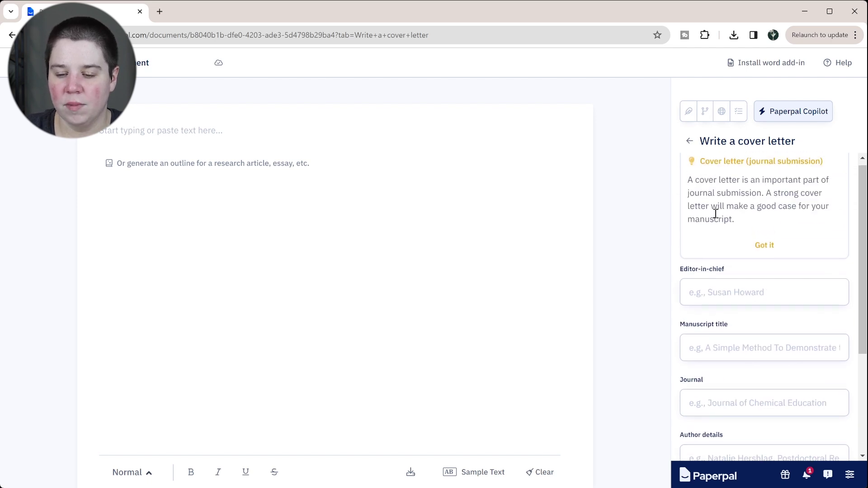
scroll(716, 213, down, 2)
click(705, 245)
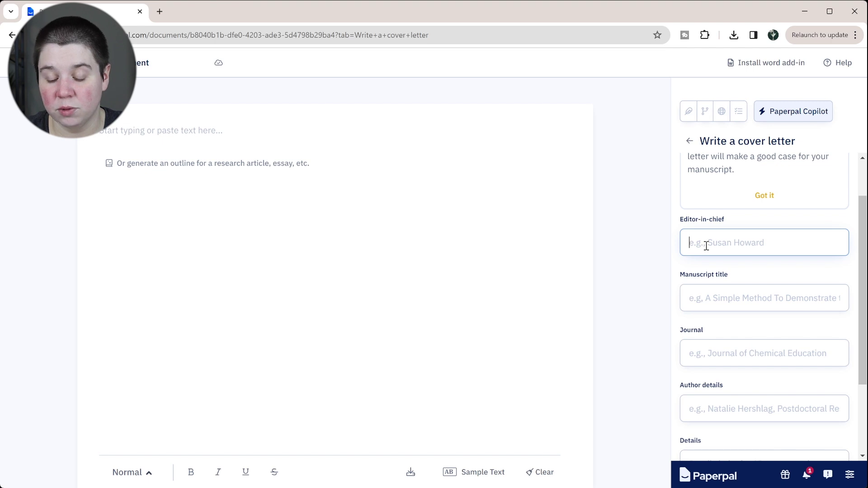
text(John)
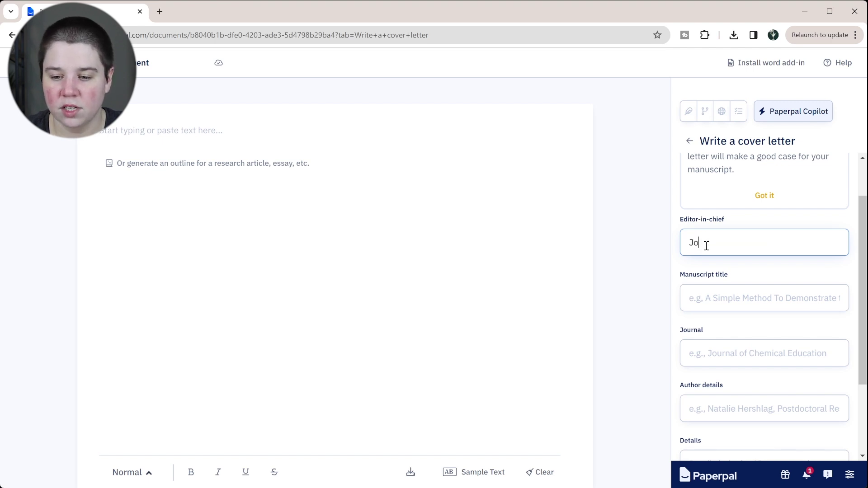
key(BackSpace)
key(BackSpace)
key(BackSpace)
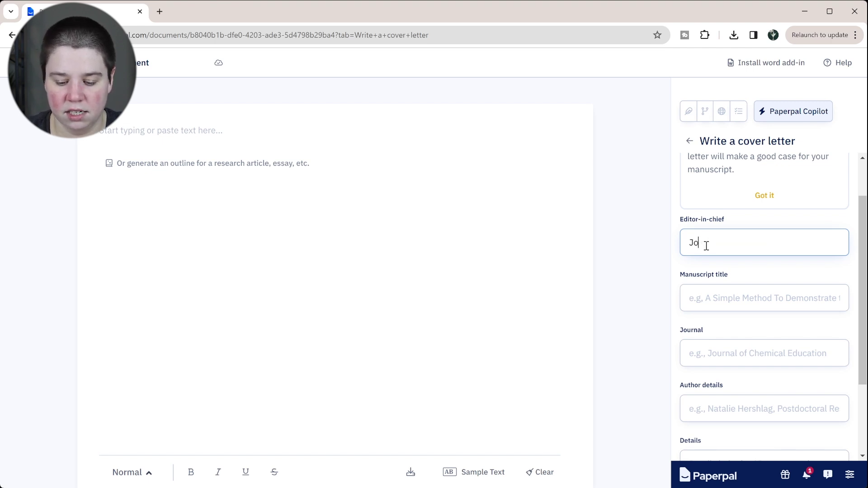
key(BackSpace)
text(Jane)
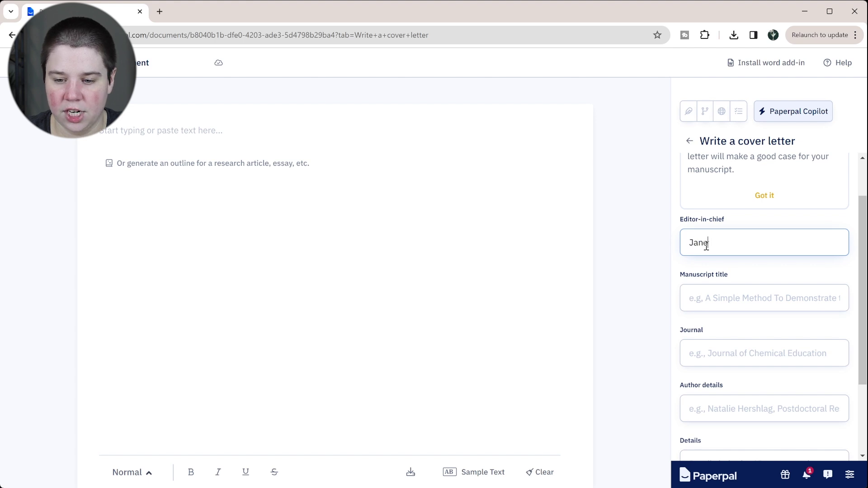
text( Smith)
Set the manuscript title to "Application of Group I Metal Adduction to the Separation of Steroids by Traveling Wave Ion Mobility Spectrometry", copied from the article PDF
click(711, 304)
text(Application of Group I Met)
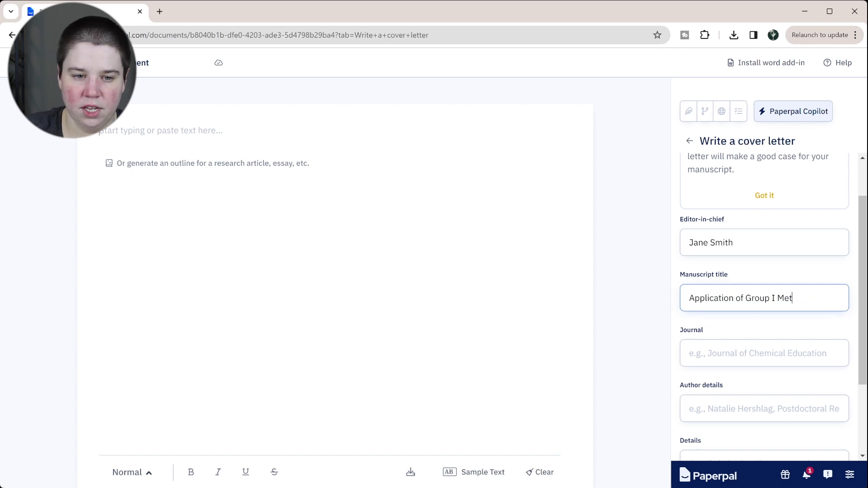
click(159, 12)
text(r)
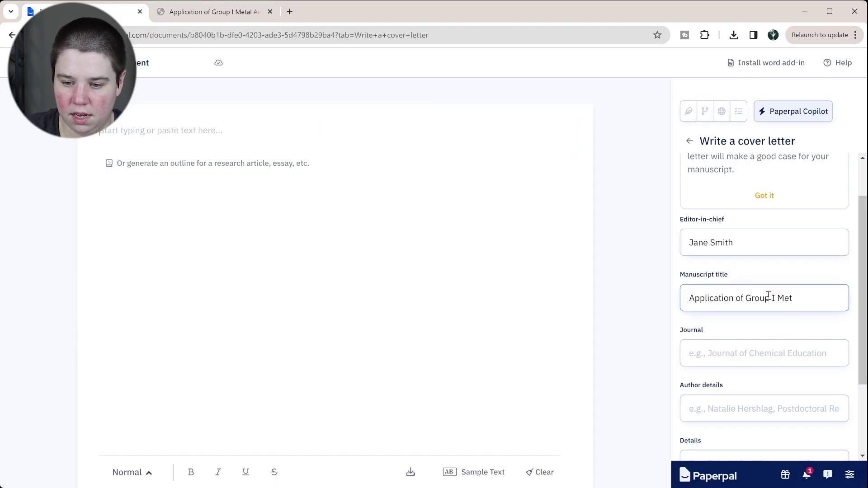
drag(804, 299, 681, 301)
key(ctrl+v)
click(712, 325)
Check the journal in the article PDF and enter "Journal for the American Society of Mass Spectrometry" as the journal
scroll(712, 326, down, 2)
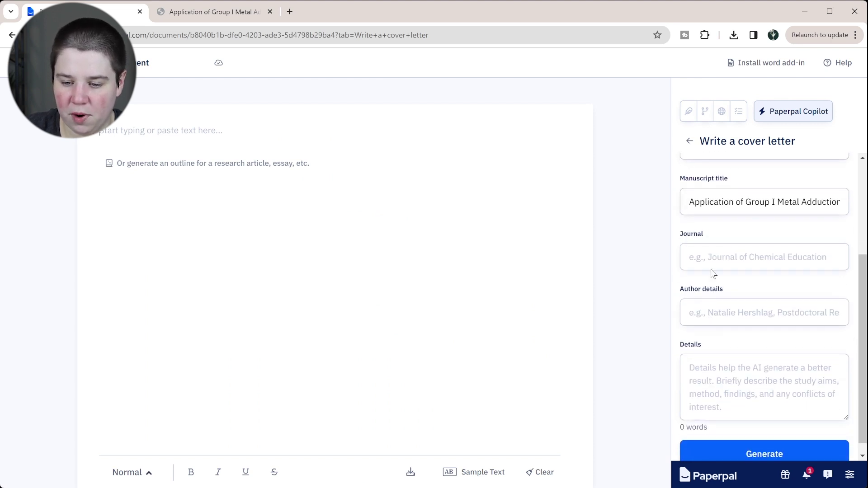
click(707, 261)
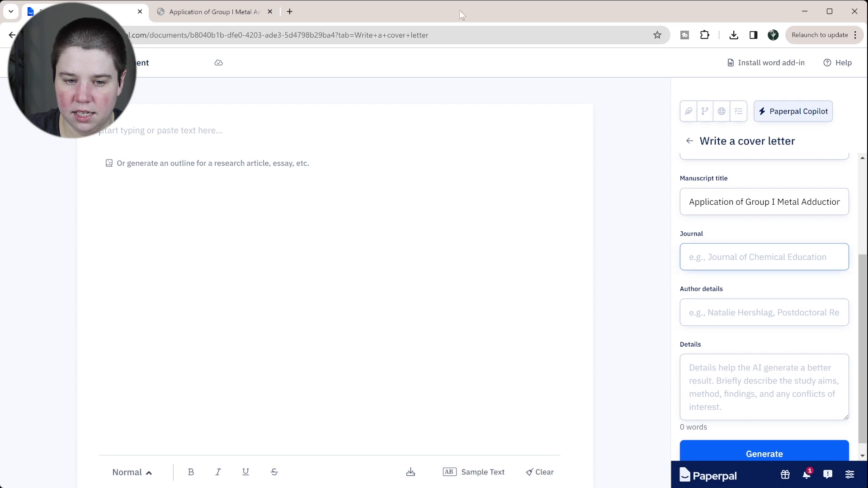
click(234, 16)
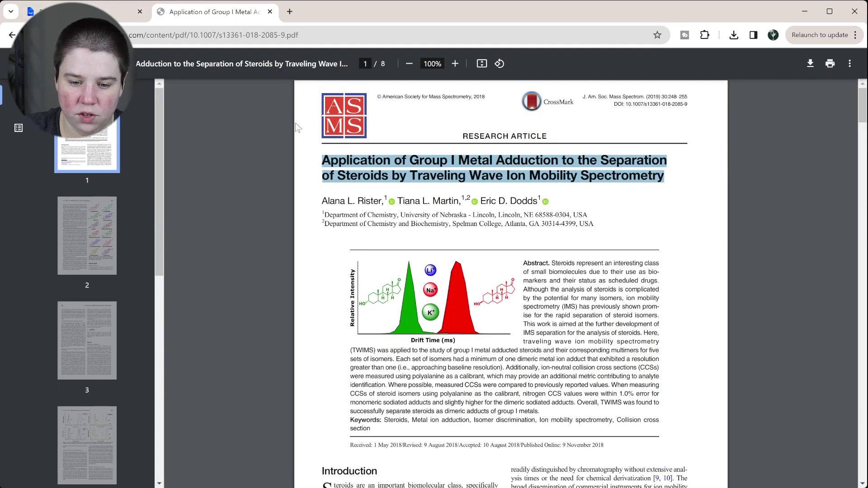
click(113, 12)
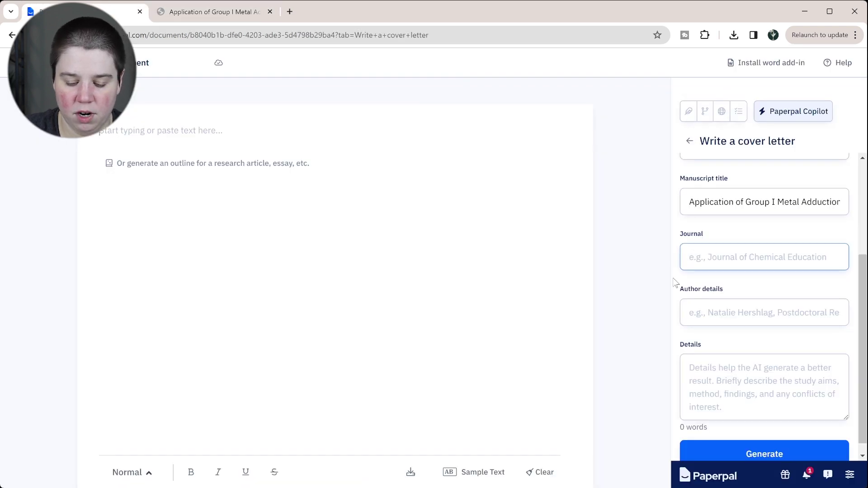
text(Journal for the )
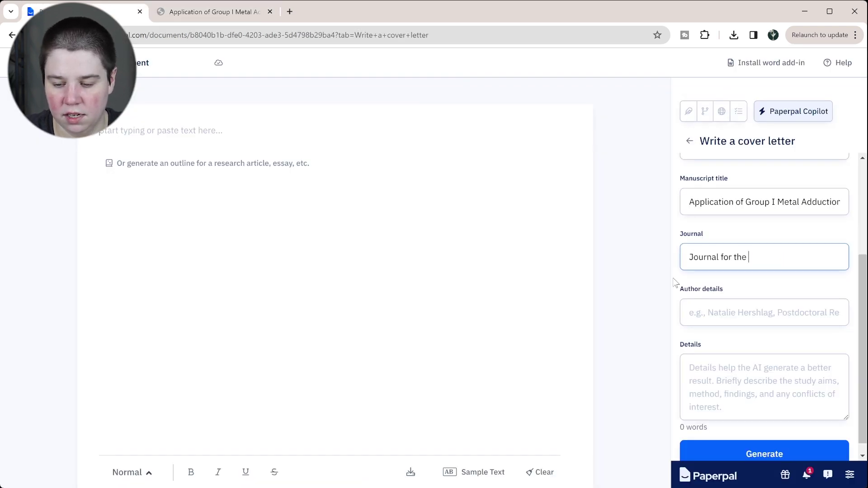
text(American Societ)
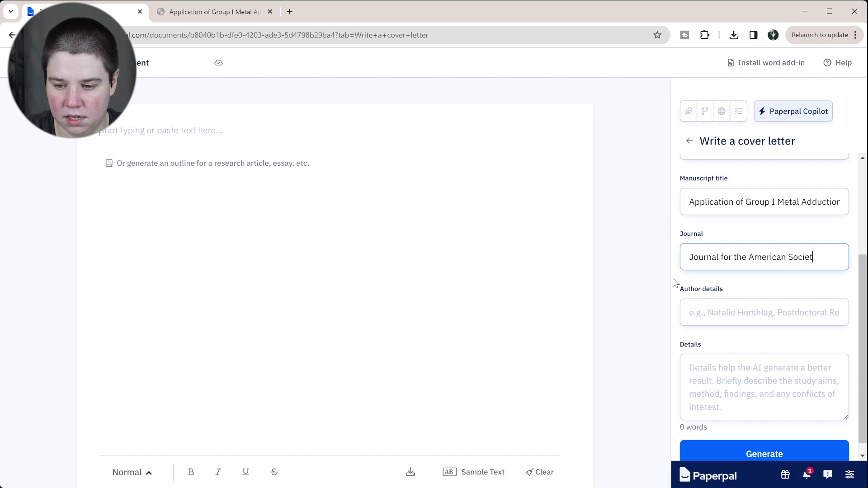
text(y of Mass Spe)
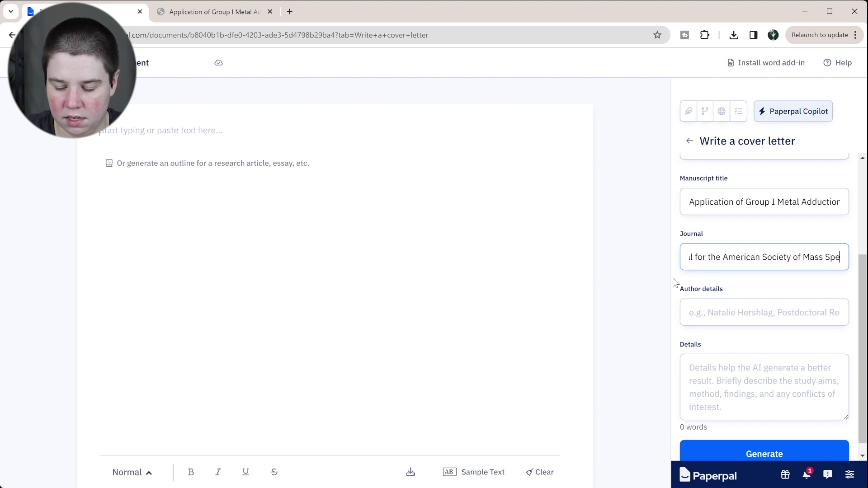
text(ctrometry)
Fill in the author details with the author's full name followed by "Graduate Student"
click(749, 316)
text(Alan)
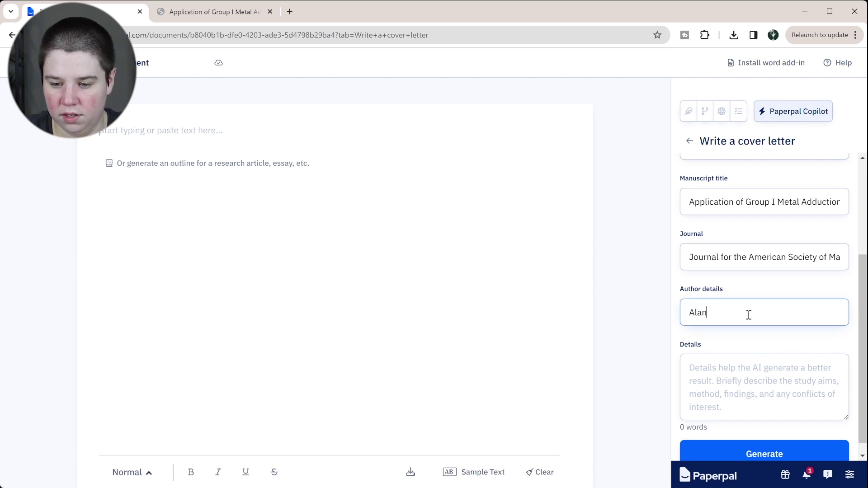
text(a Rister, G)
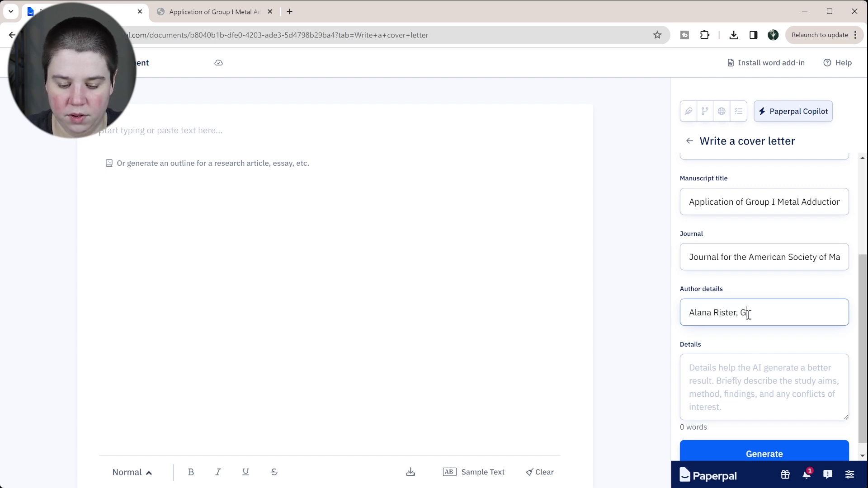
text(raduate Student)
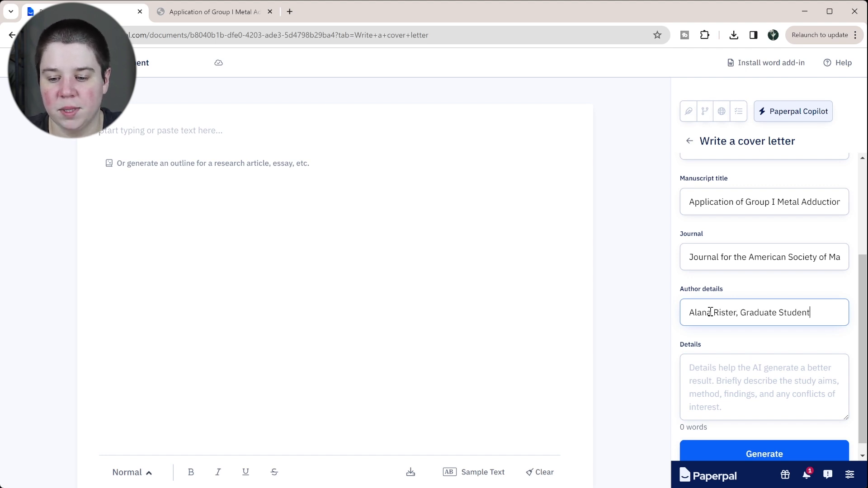
Copy the abstract text from the article PDF into the cover letter form's Details in Paperpal
click(173, 14)
drag(559, 403, 552, 263)
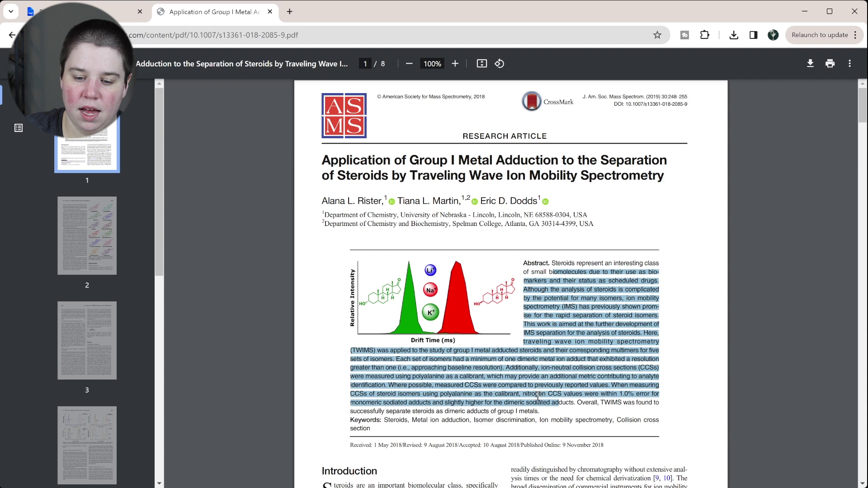
shift+click(540, 412)
key(ctrl+c)
key(ctrl+shift+Tab)
click(717, 388)
key(ctrl+v)
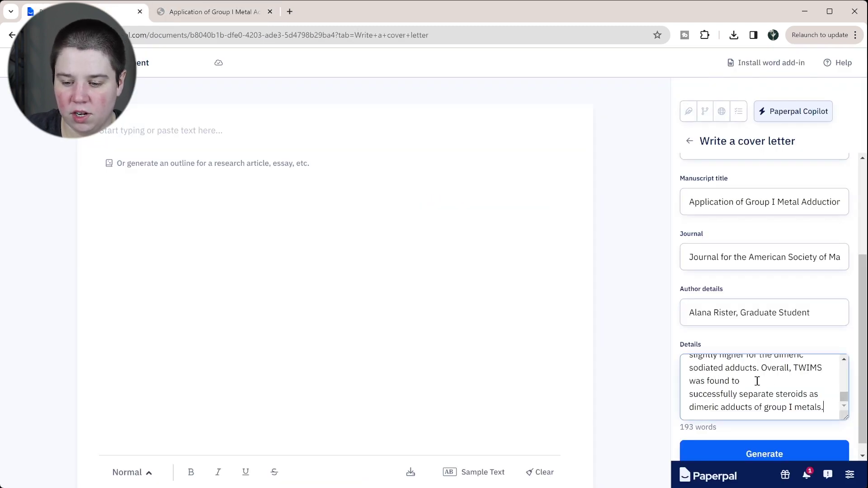
Generate the cover letter and read through the output from the submitted details down to the salutation
click(765, 455)
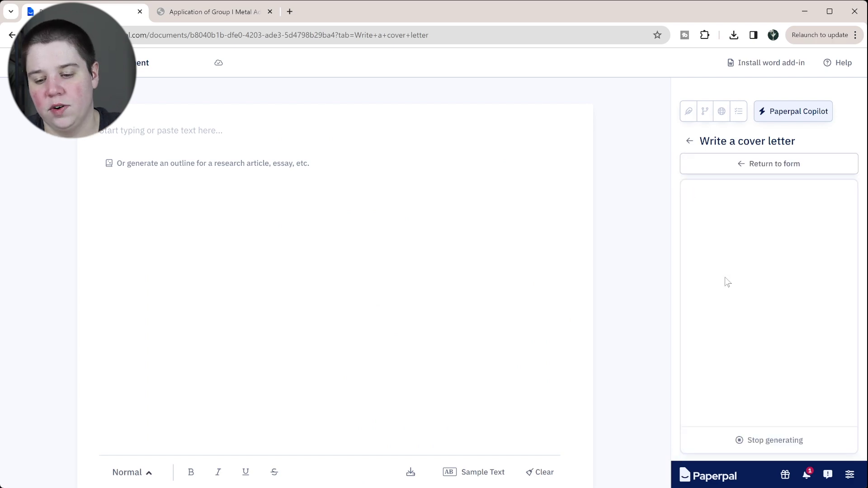
scroll(725, 277, up, 5)
scroll(725, 277, up, 8)
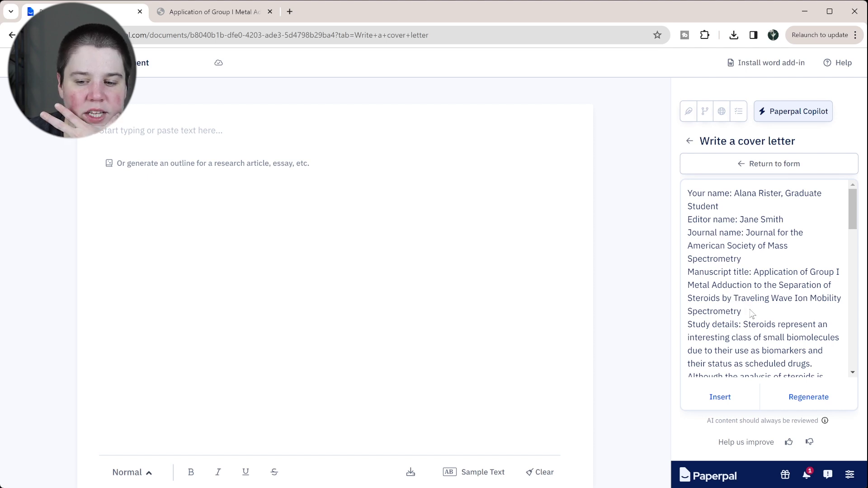
scroll(752, 313, down, 3)
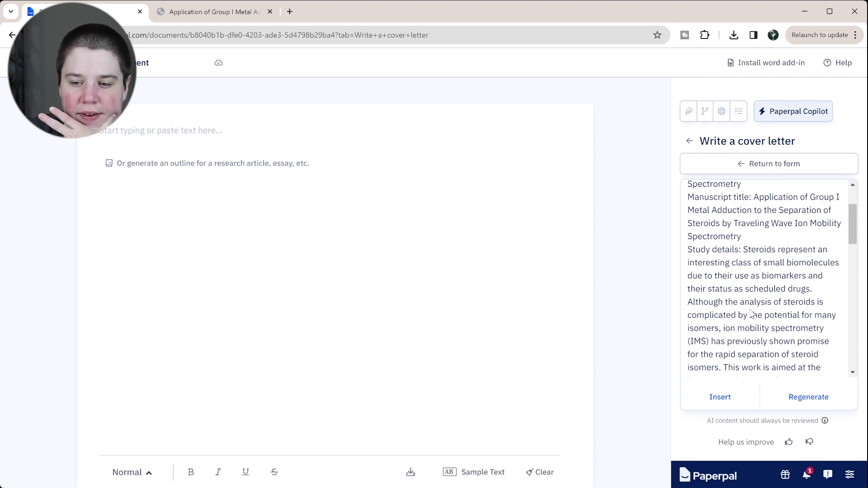
scroll(752, 313, down, 10)
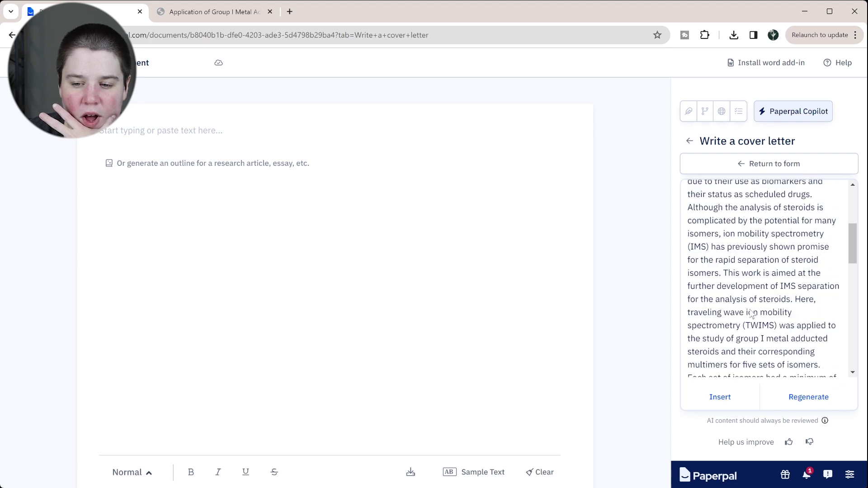
scroll(750, 309, down, 3)
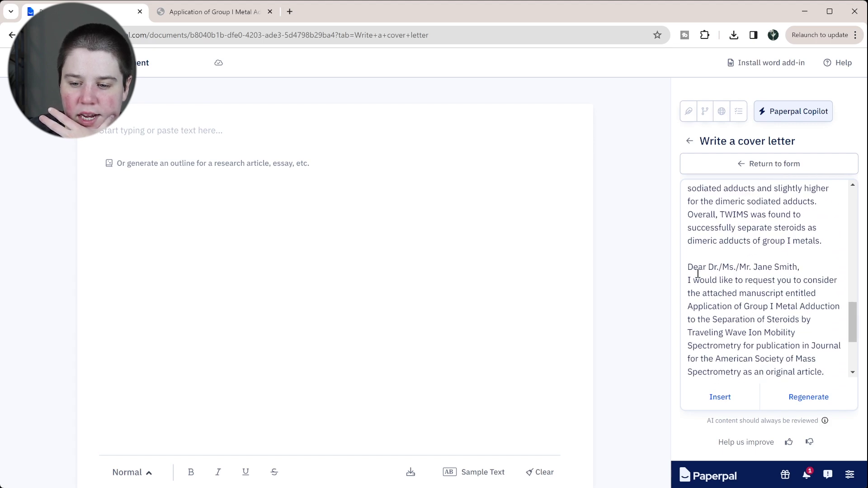
Copy only the letter itself, from the salutation through the signature, into the blank document
drag(689, 267, 760, 366)
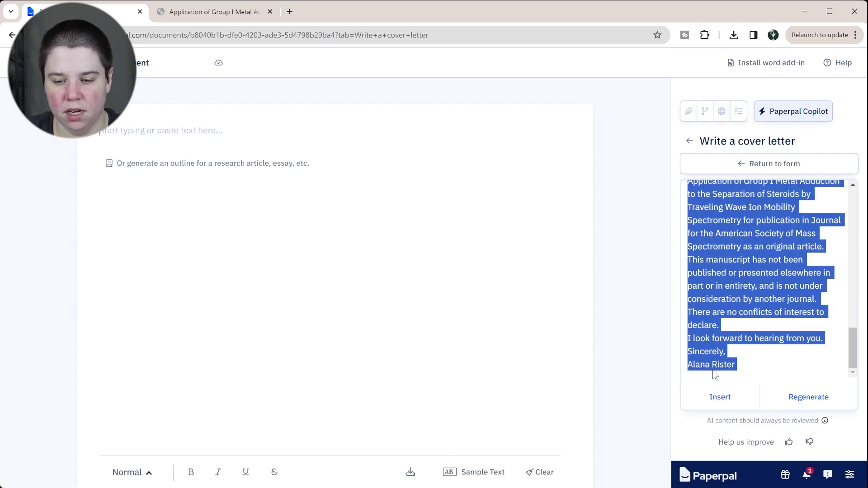
click(166, 142)
key(ctrl+v)
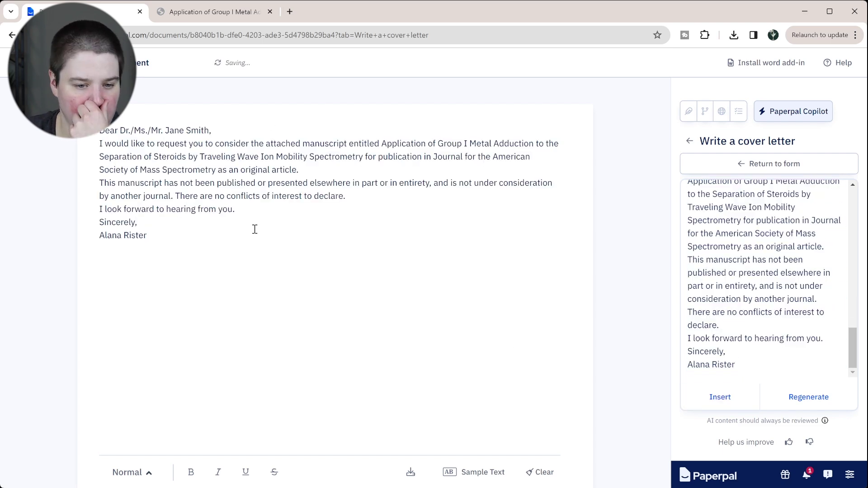
Insert a blank line after the salutation and another after the first paragraph of the letter
click(212, 134)
key(Return)
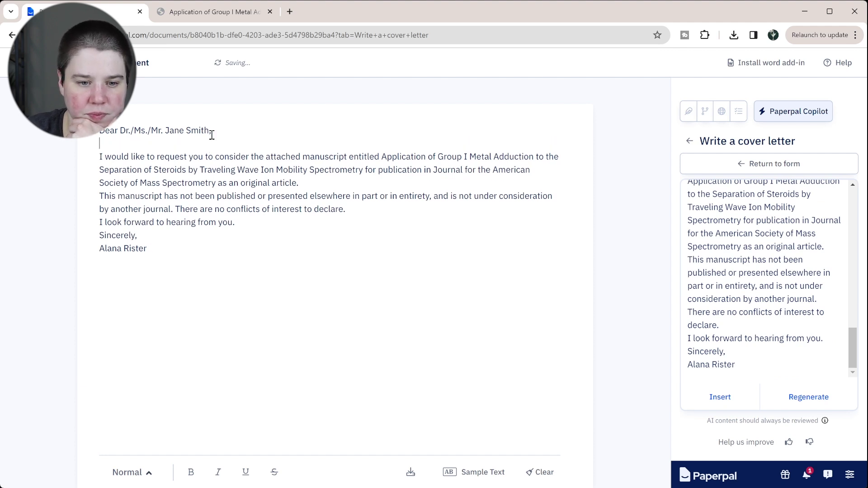
click(316, 180)
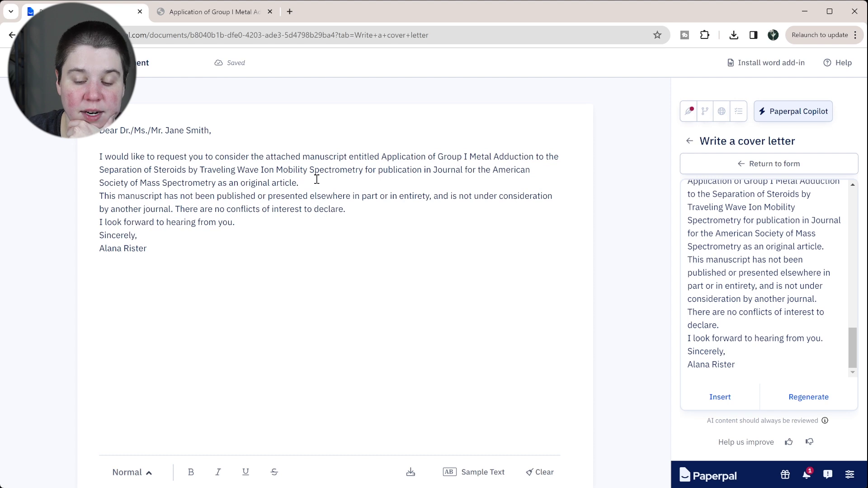
key(Return)
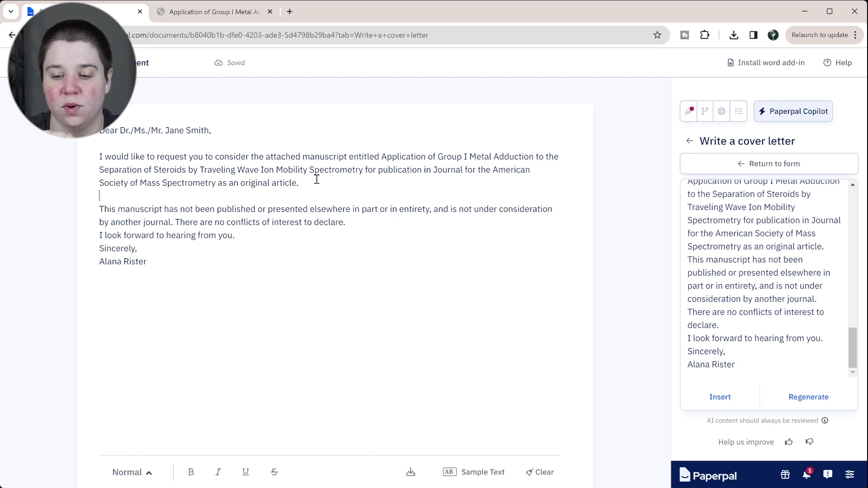
Regenerate the cover letter, clear the old letter from the document, and insert the new version in its place
click(829, 400)
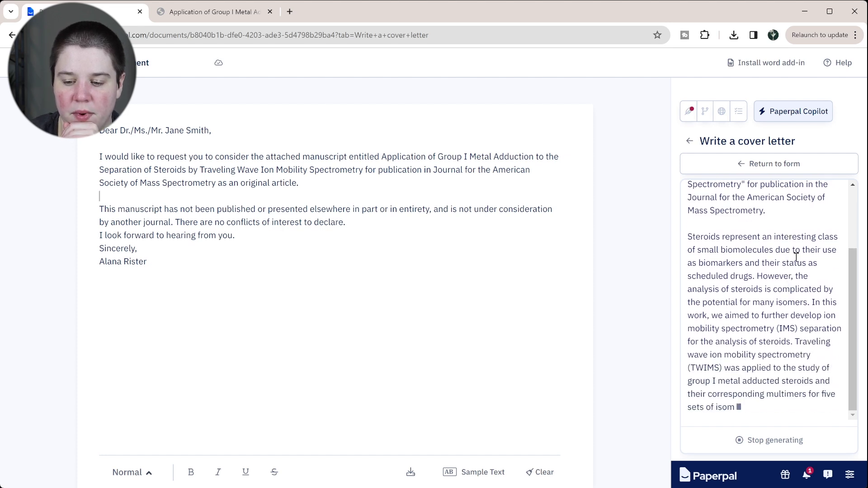
drag(155, 269, 95, 135)
key(BackSpace)
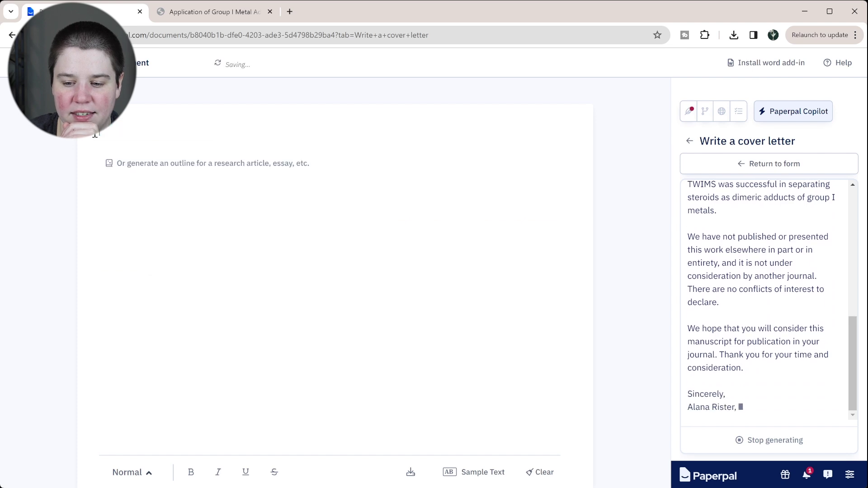
click(719, 397)
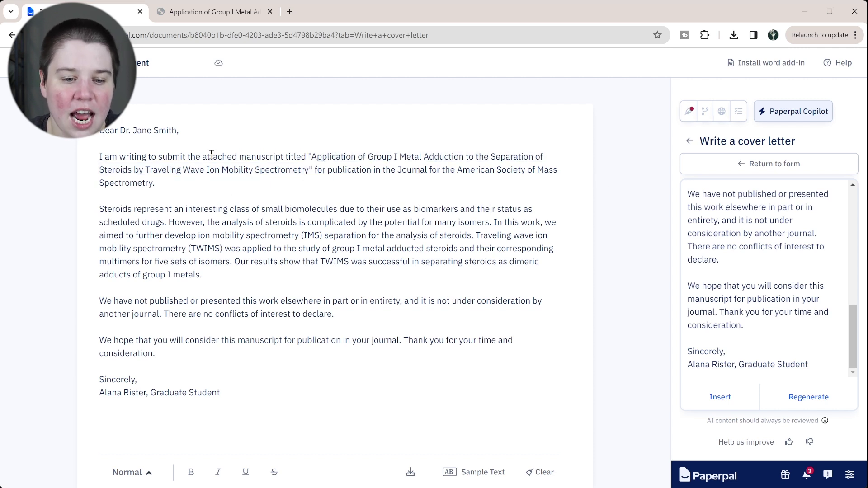
Add "as a research article" to the end of the opening sentence, after the journal name
click(154, 184)
text(as a research article)
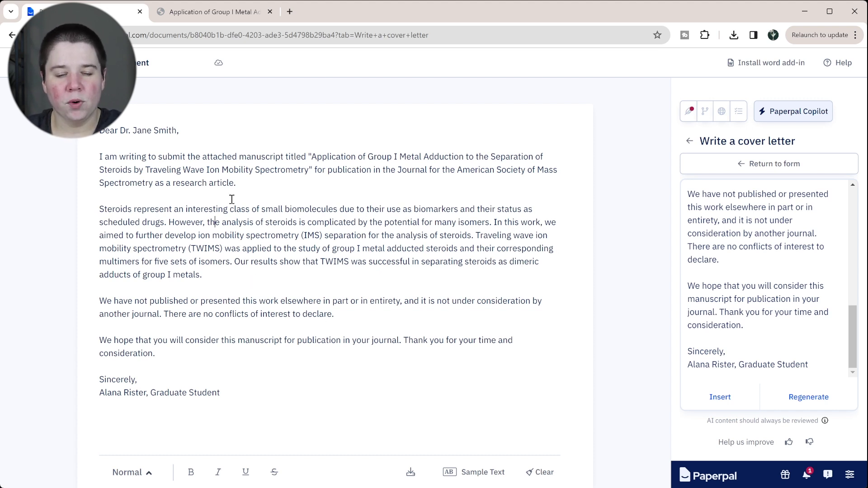
click(214, 270)
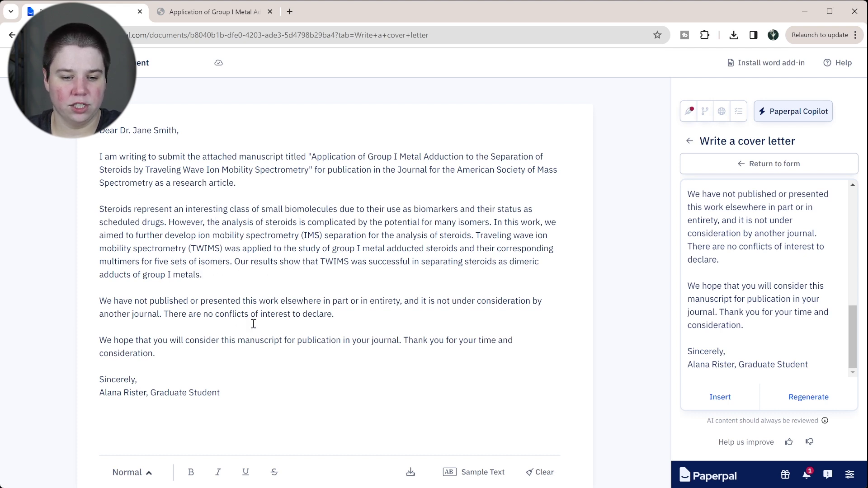
Delete the paragraph stating that the work is unpublished elsewhere and has no conflicts of interest
drag(100, 300, 355, 302)
click(340, 302)
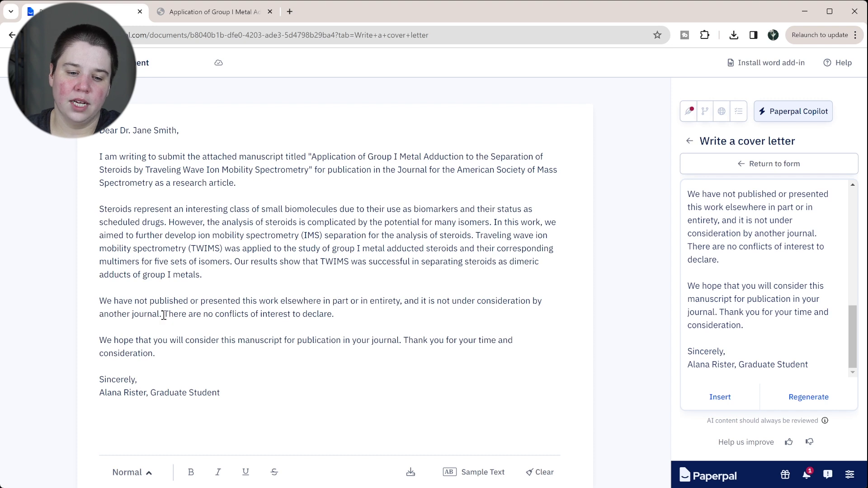
drag(363, 313, 77, 291)
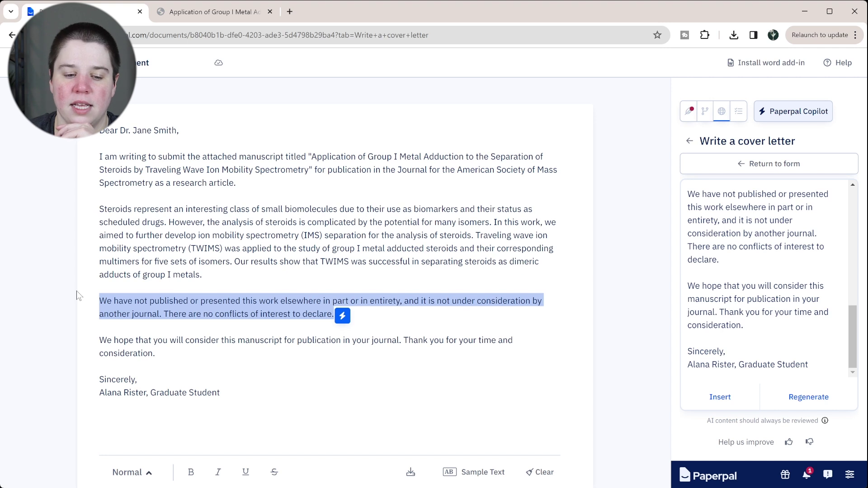
key(BackSpace)
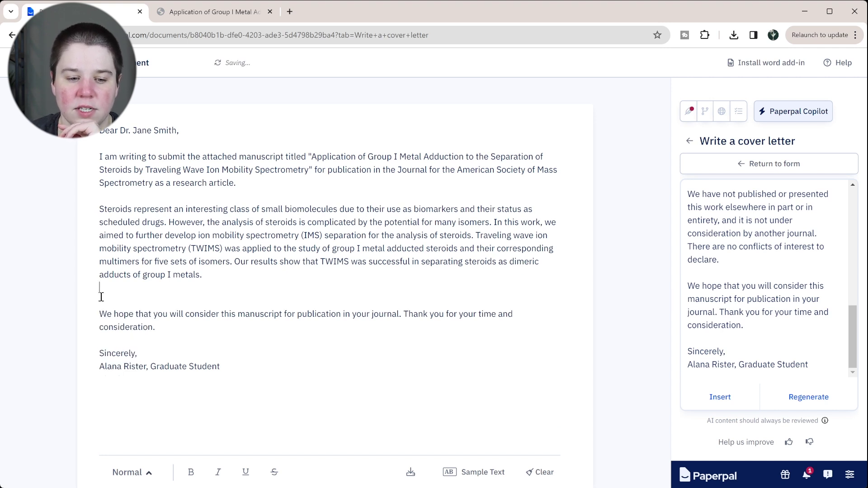
Below an "[Impact of the study for the journal]" placeholder, write "This study illustrated the potential use of TWIMS in clinical application to measure steroid biomarkers"
drag(99, 314, 202, 348)
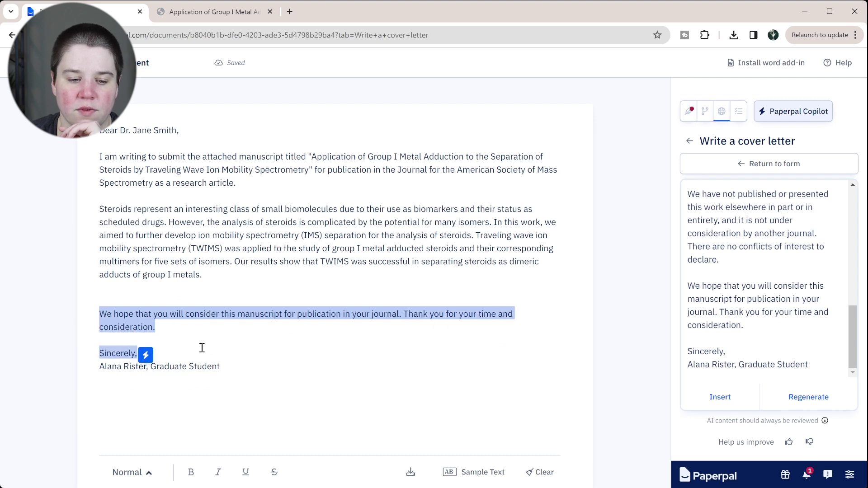
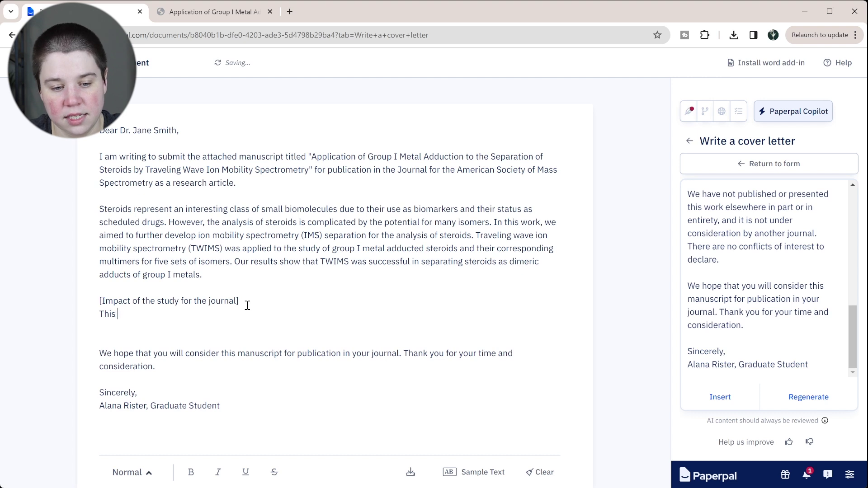
text(study)
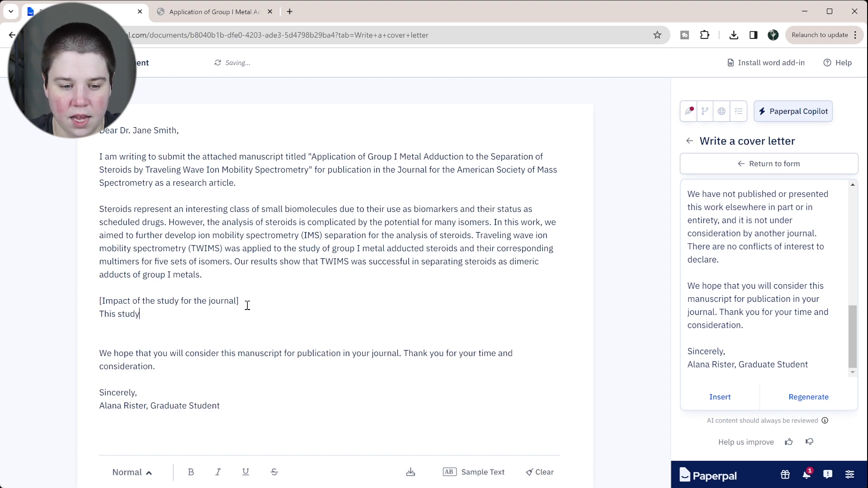
text( illustr)
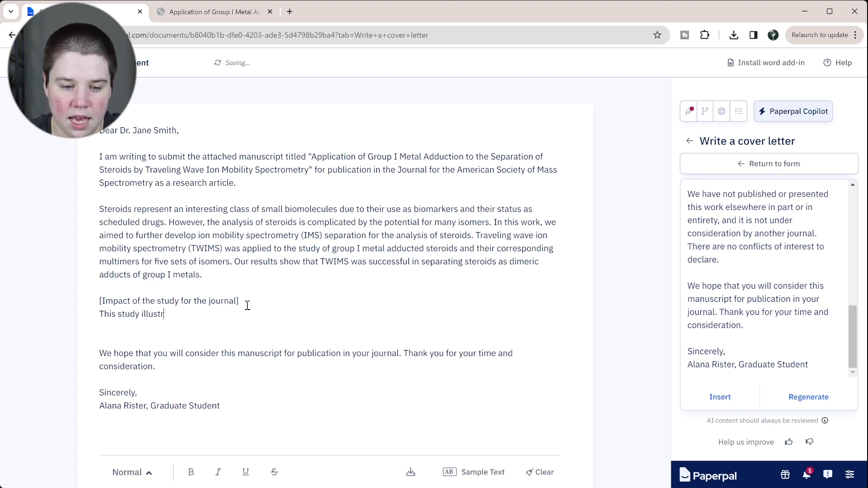
text(ated the potential )
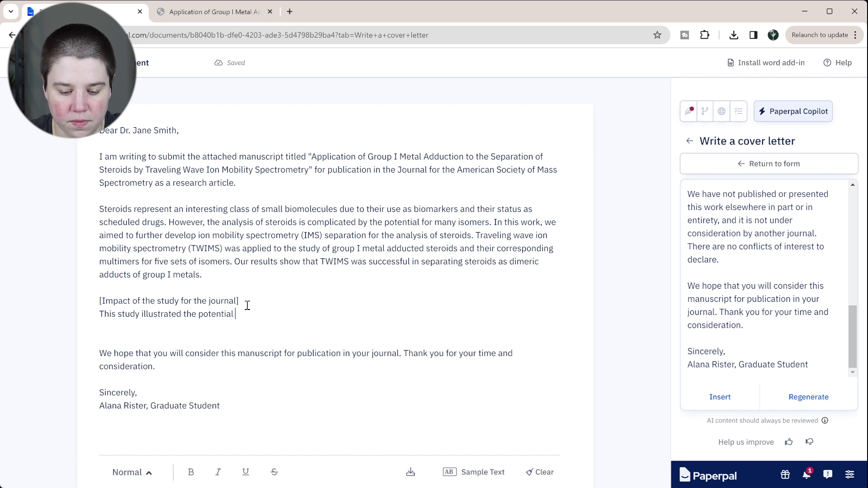
text(use of )
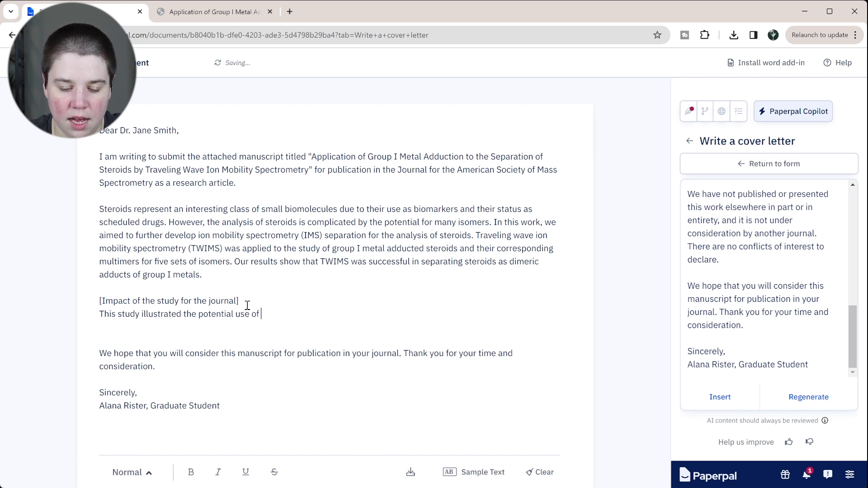
text(TWIMS)
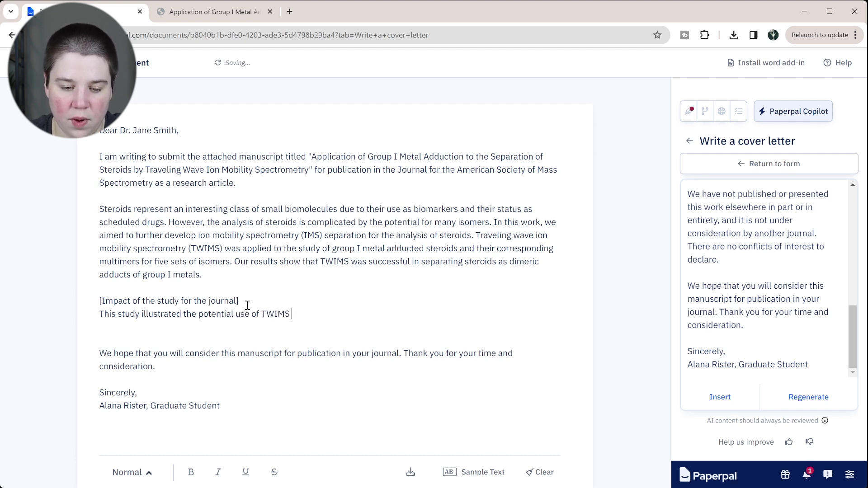
text( i)
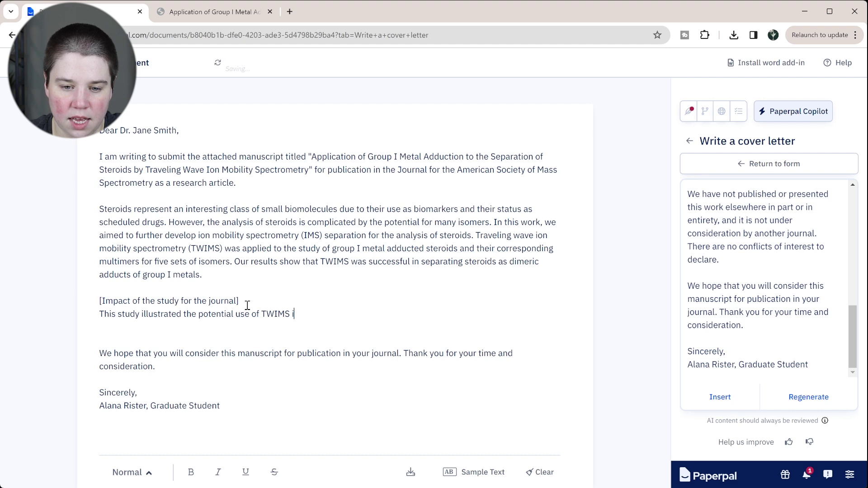
text(n clinical p)
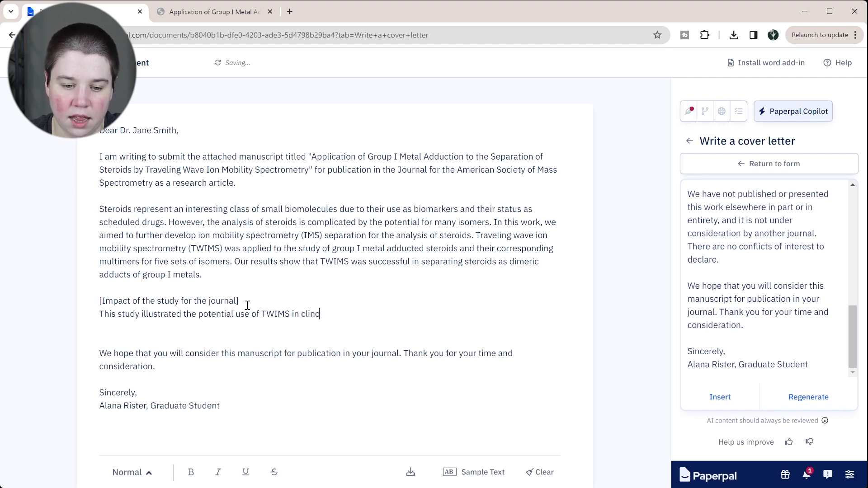
key(BackSpace)
text(a)
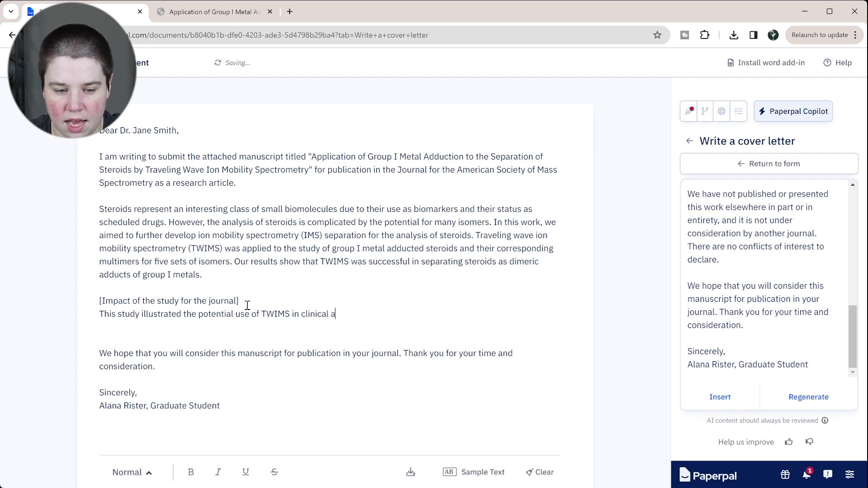
text(pplication to measure stero)
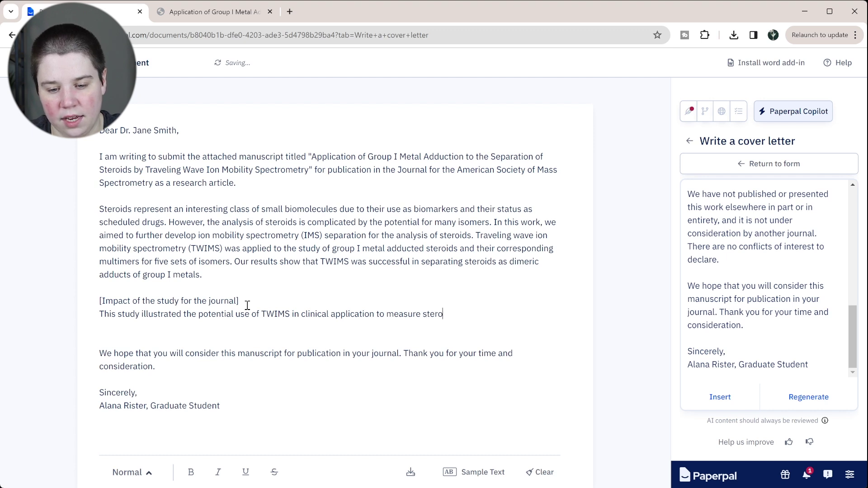
text(id biomarkers)
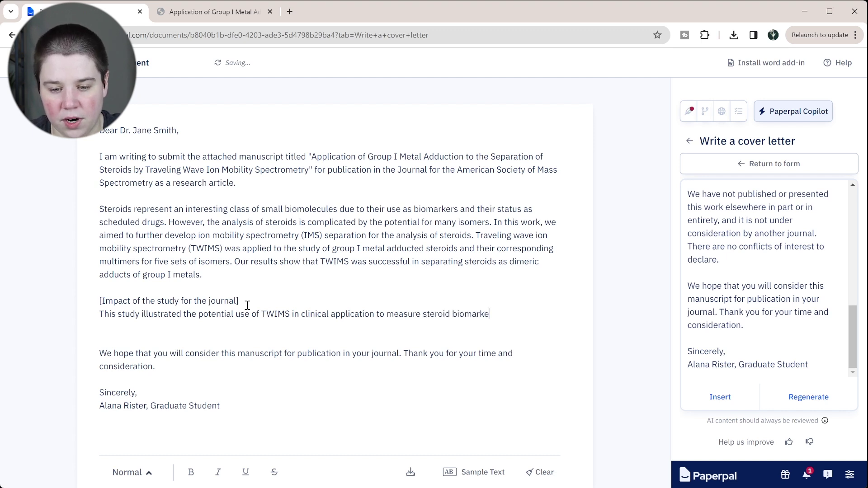
In the impact sentence, add "-MS" after TWIMS and finish with ", which would result in faster analyses times."
click(290, 314)
text(-MS)
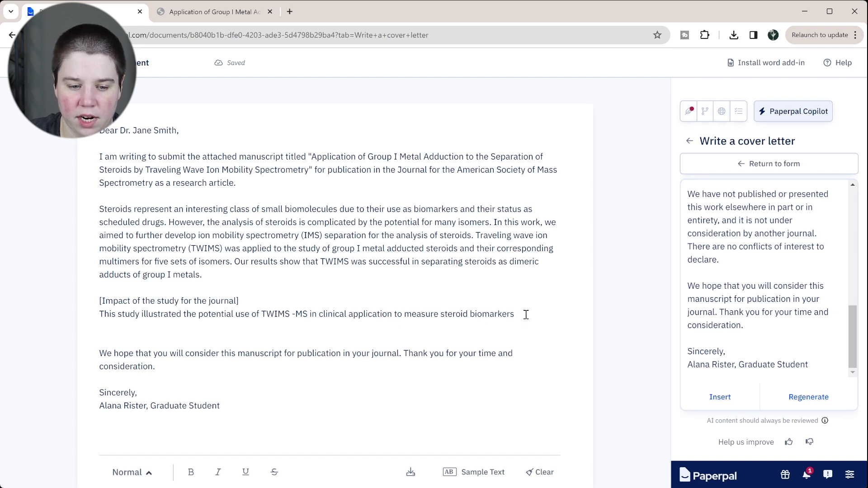
key(BackSpace)
text(, which would result in faster analyses times.)
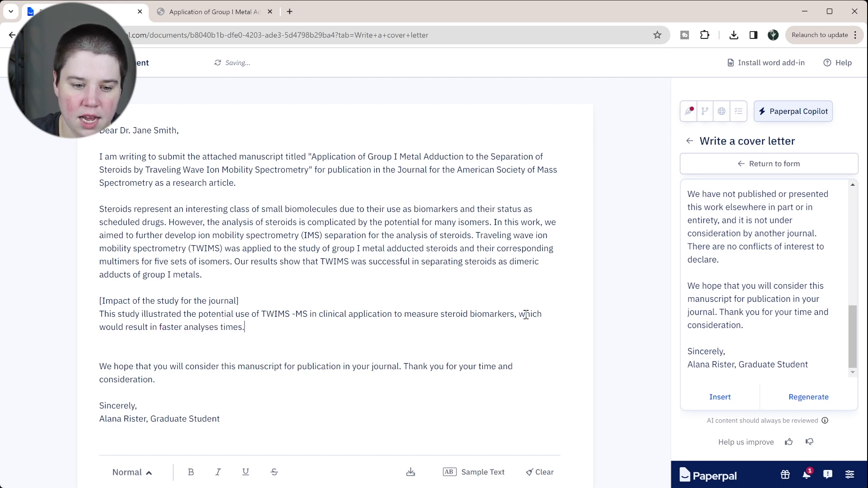
Remove the "[Impact of the study for the journal]" placeholder line above the impact sentence
click(250, 299)
drag(250, 299, 98, 301)
key(BackSpace)
key(BackSpace)
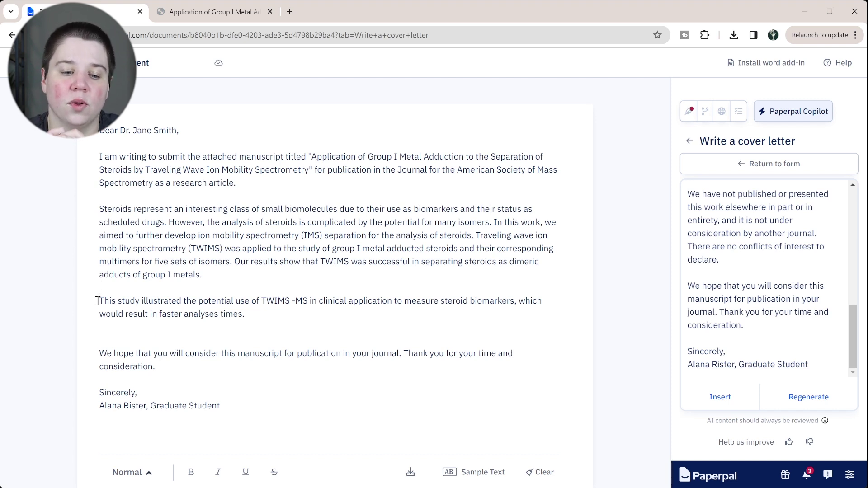
Add the line "Suggested reviewers for this article are ..." before the closing paragraph, followed by a blank line
click(164, 337)
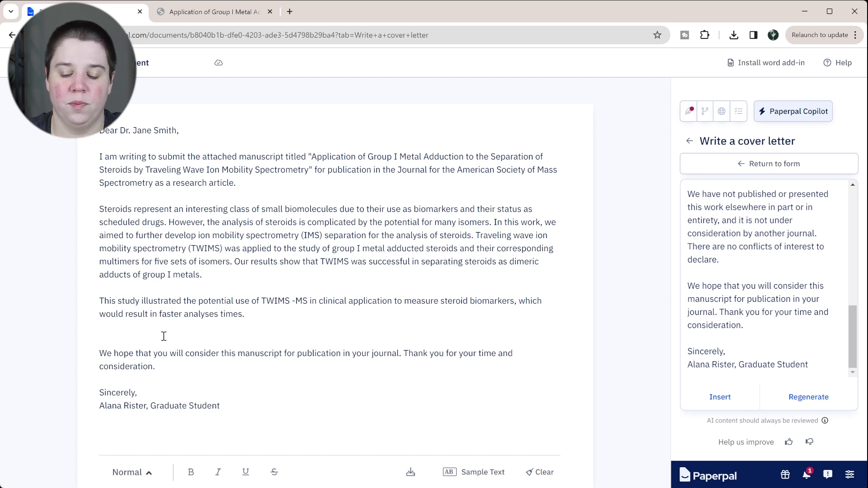
text(Suggested reviwe)
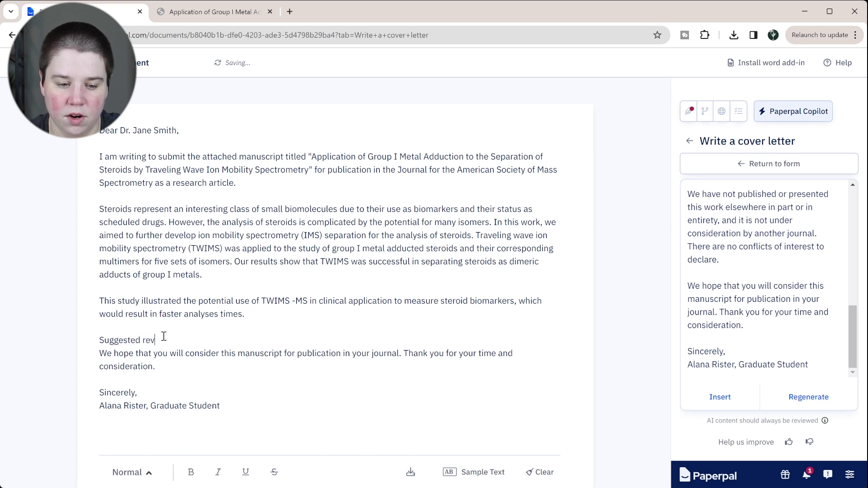
key(BackSpace)
key(BackSpace)
text(ewer)
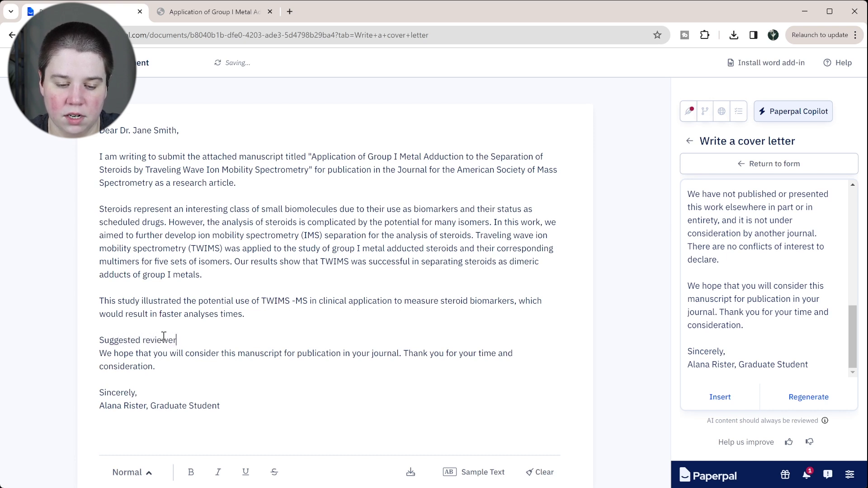
text(s for this article are)
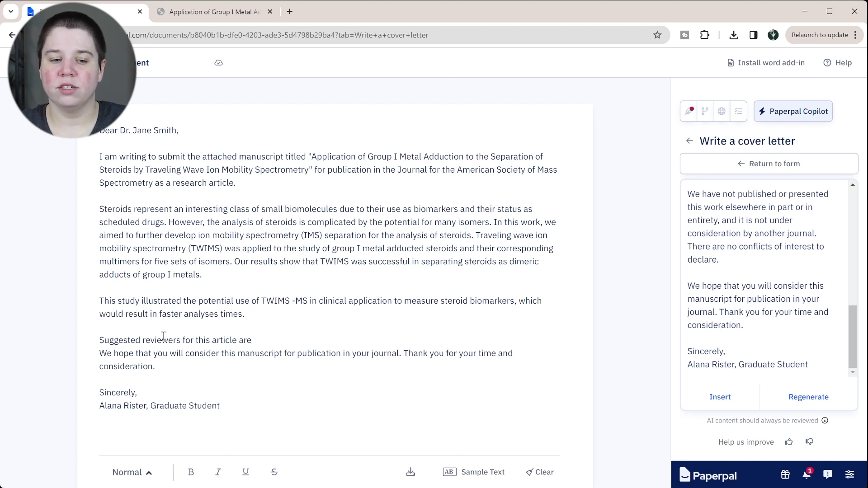
text(...)
key(Return)
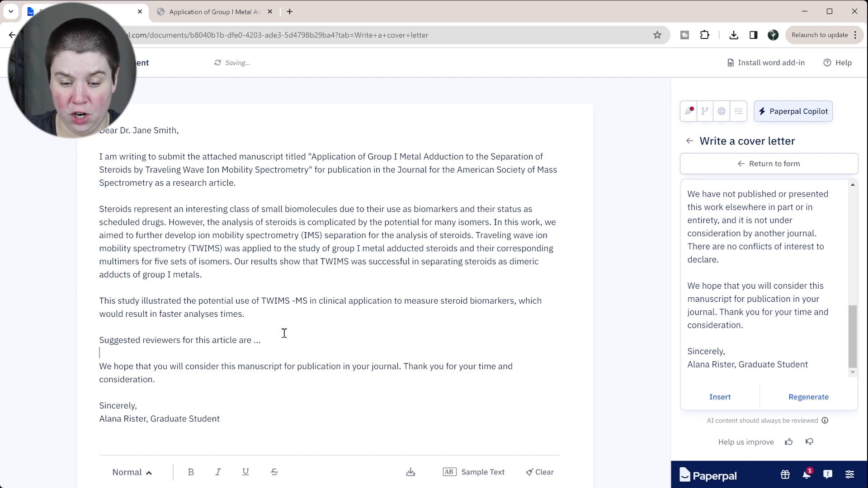